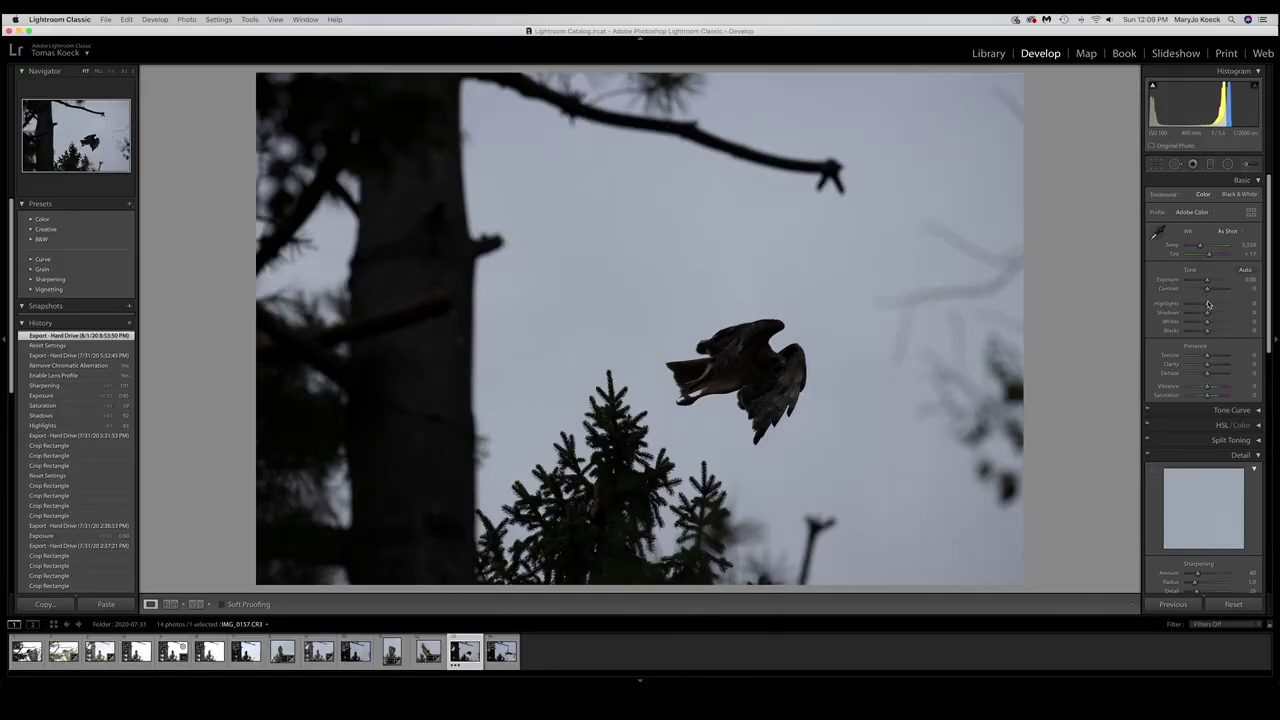
Step: Lower Highlights to -60 and raise Shadows to +100 in the Basic panel
left_click_drag(1207, 306, 1194, 312)
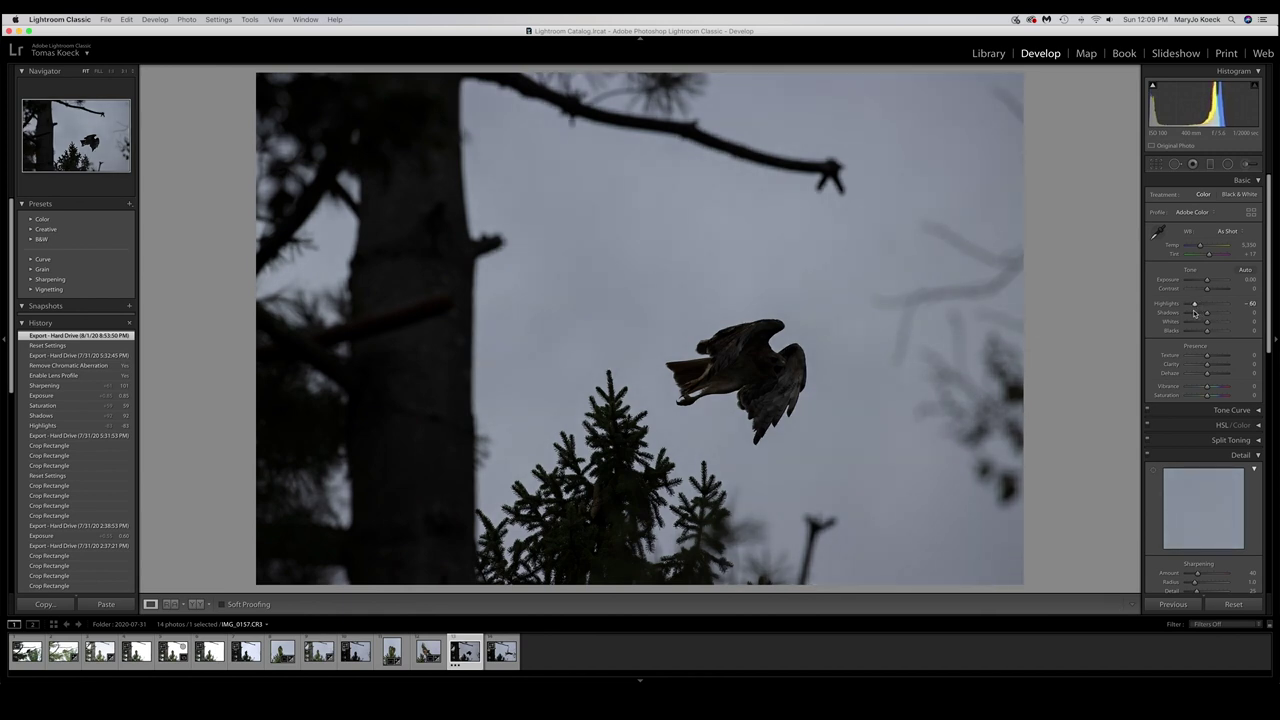
left_click_drag(1194, 312, 1194, 313)
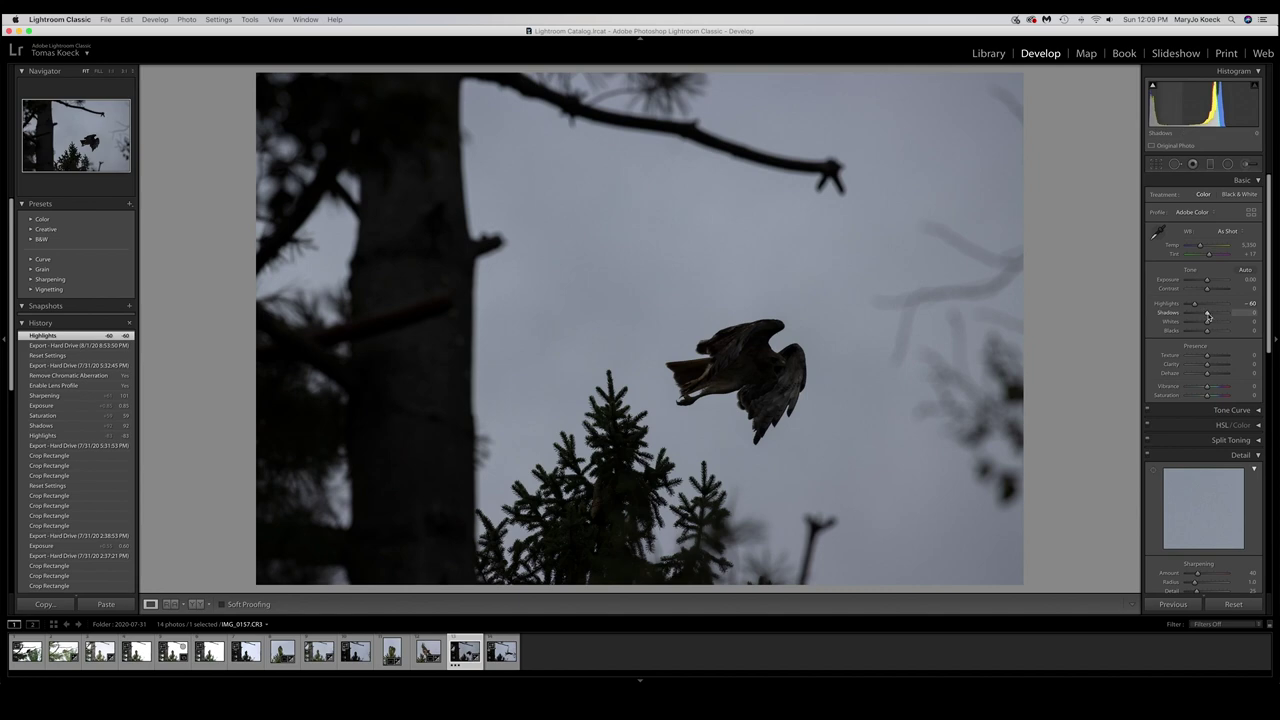
left_click_drag(1208, 316, 1236, 316)
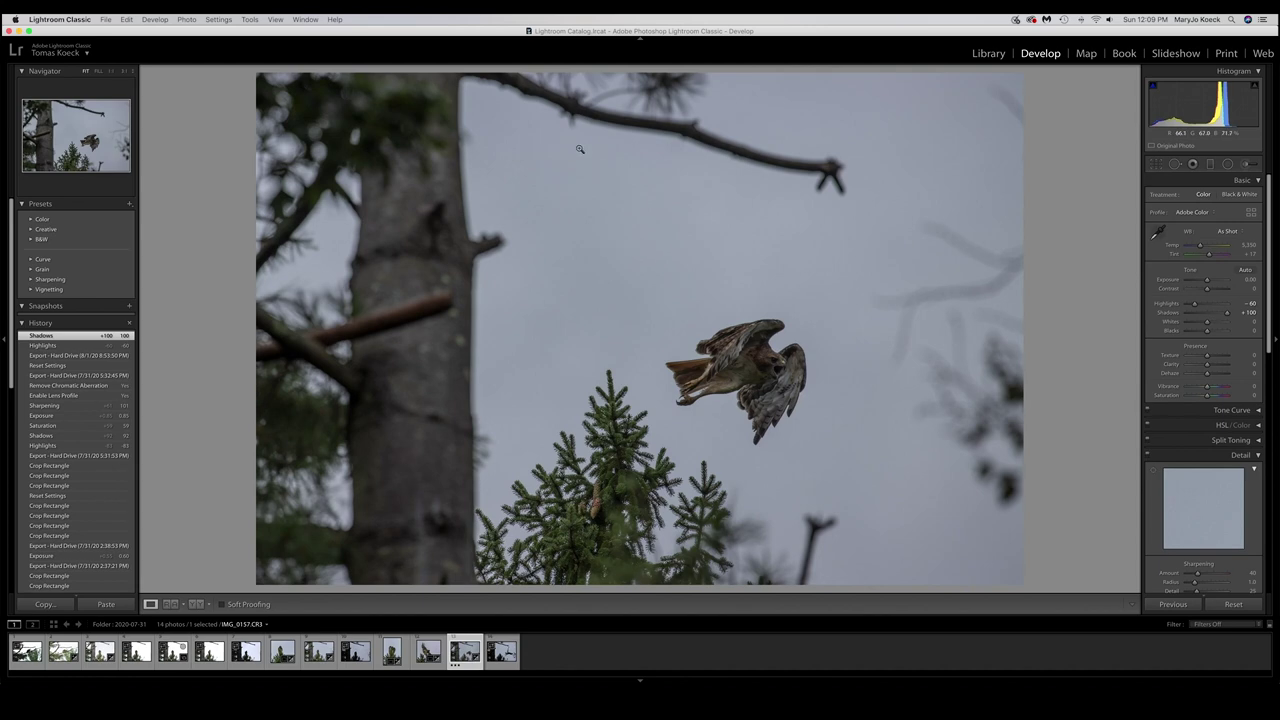
Step: Zoom into a close-up of the hawk and compare Before/After side by side
left_click(779, 390)
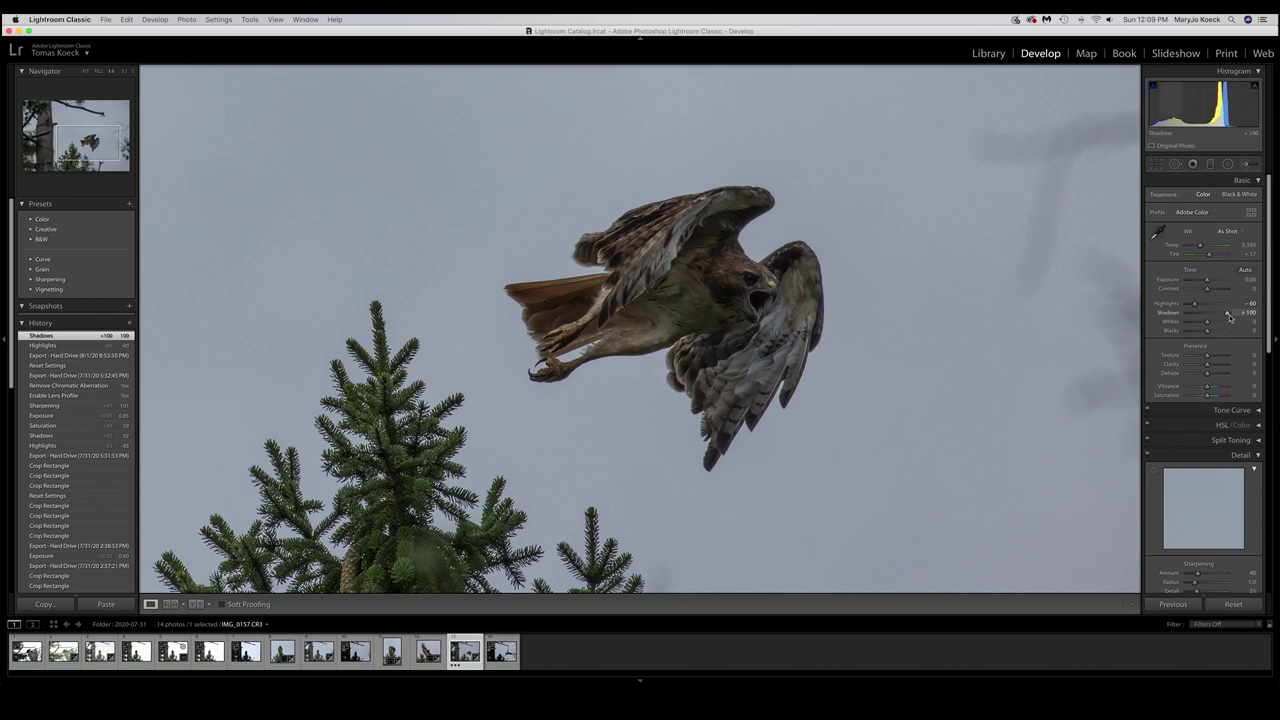
left_click(196, 604)
left_click_drag(937, 352, 913, 358)
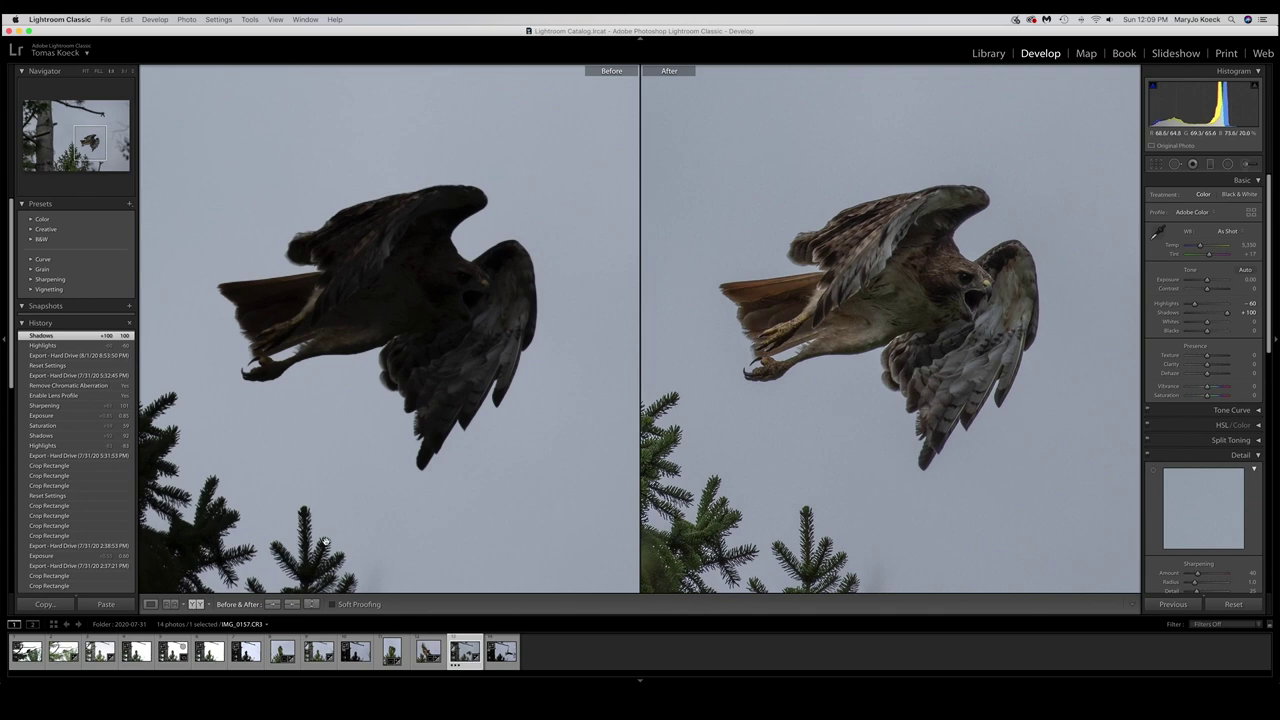
Step: Return to a single close-up view and set Whites to +18 after checking for clipping
left_click(150, 604)
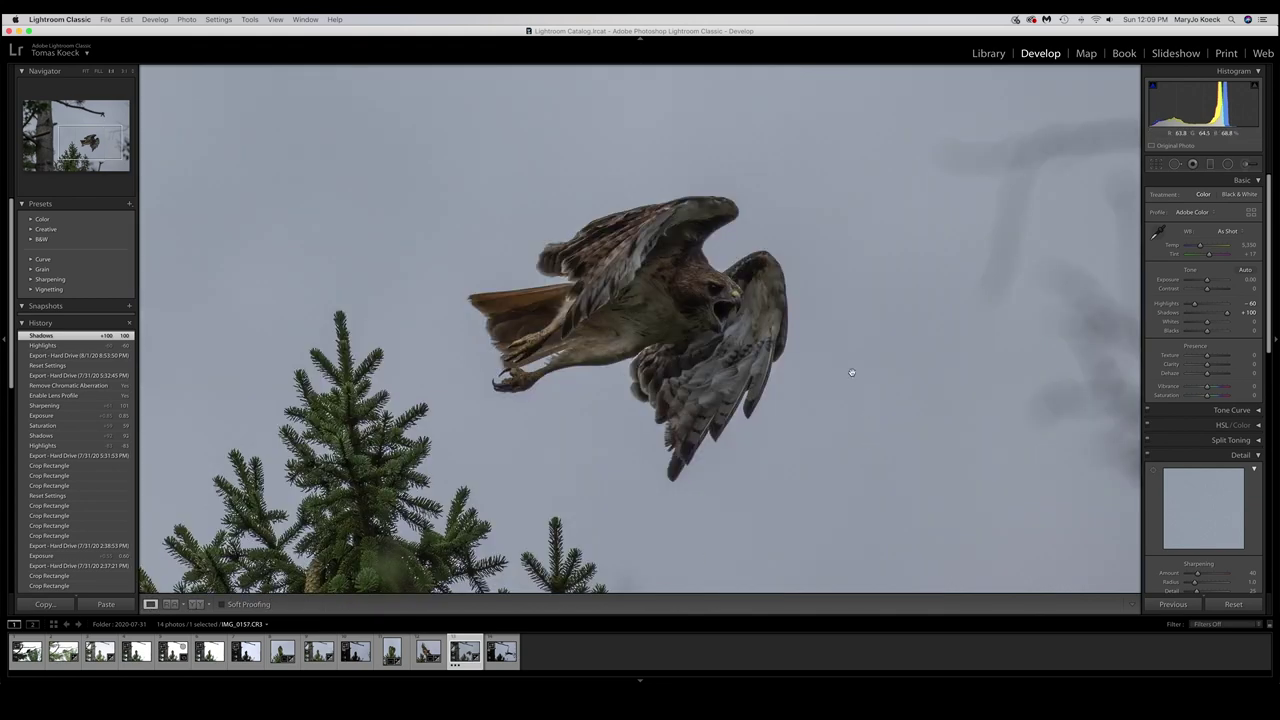
left_click_drag(851, 377, 831, 357)
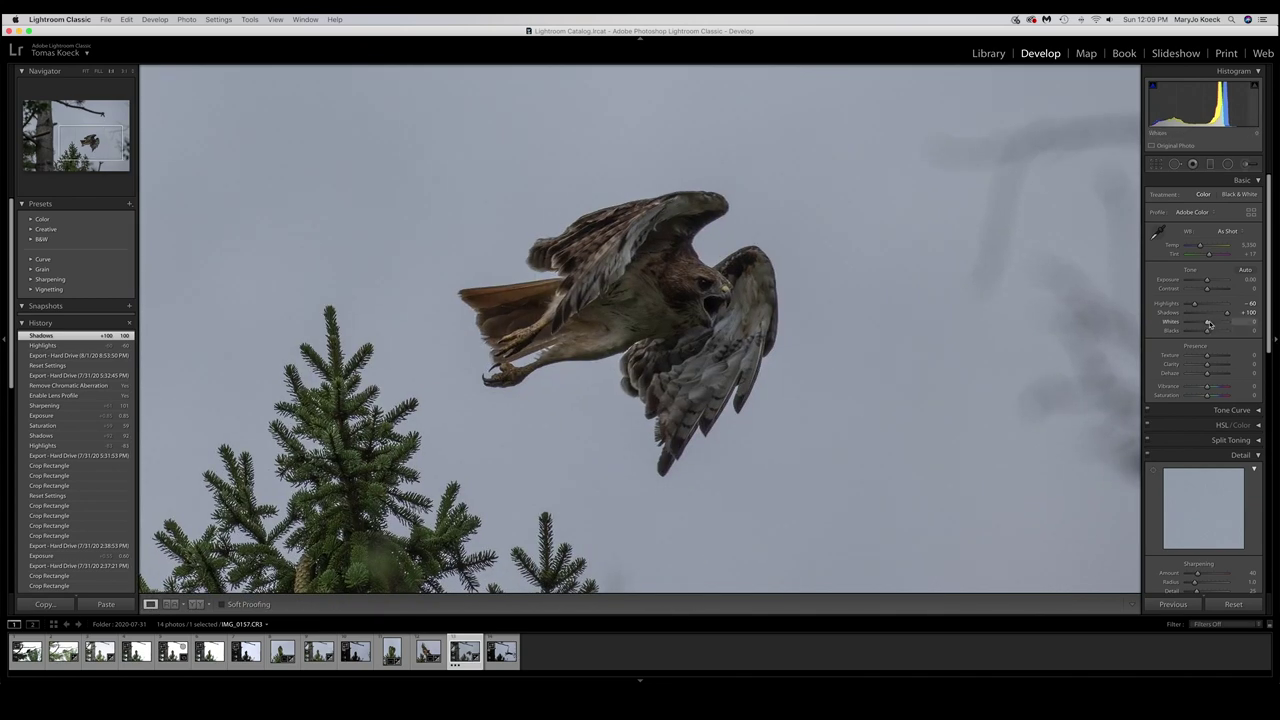
left_click_drag(1208, 324, 1236, 325)
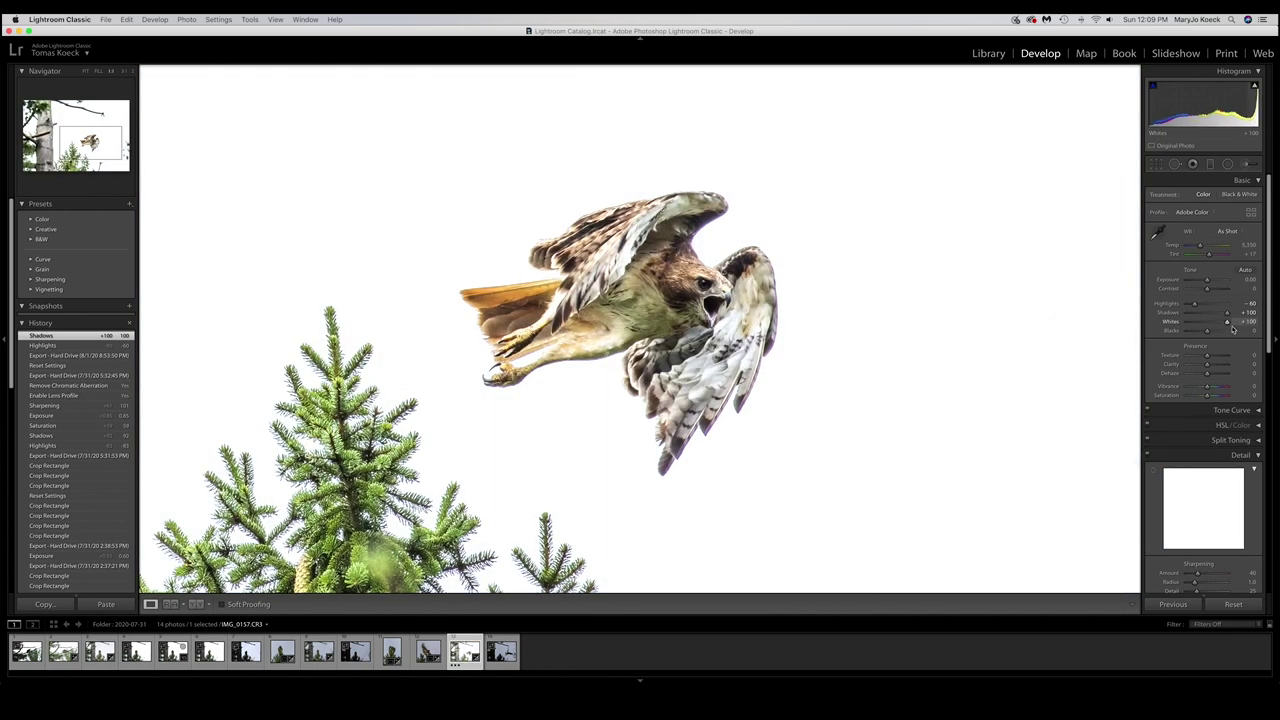
left_click_drag(1233, 330, 1201, 311)
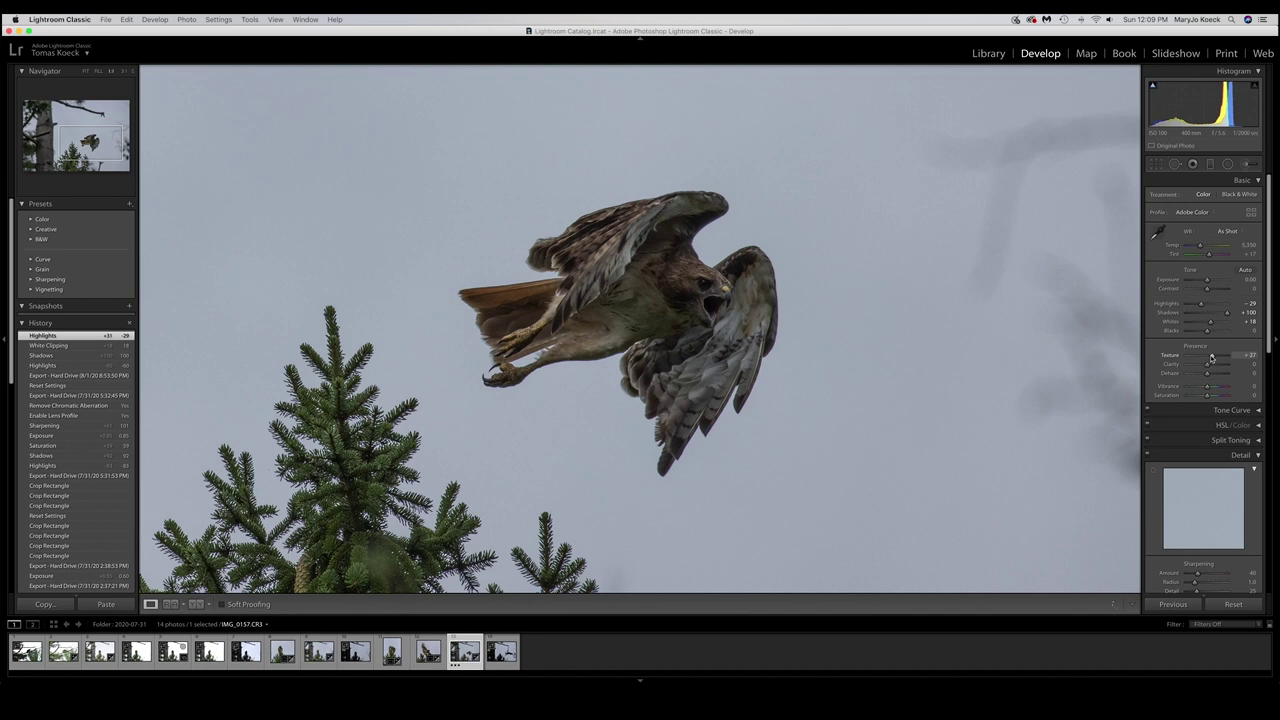
Step: Set Texture +13, Saturation +24, Vibrance +18, warm Temp to 6,149, then compare with the original
left_click_drag(1208, 358, 1206, 376)
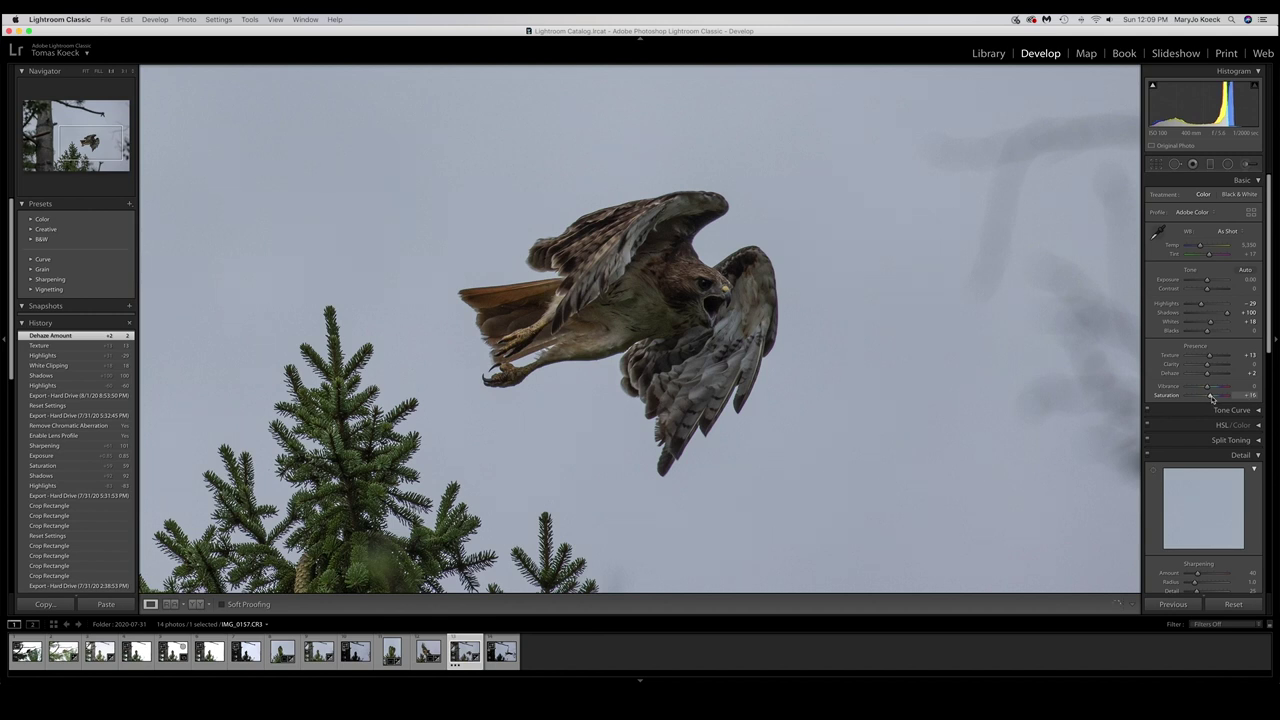
left_click_drag(1212, 397, 1211, 397)
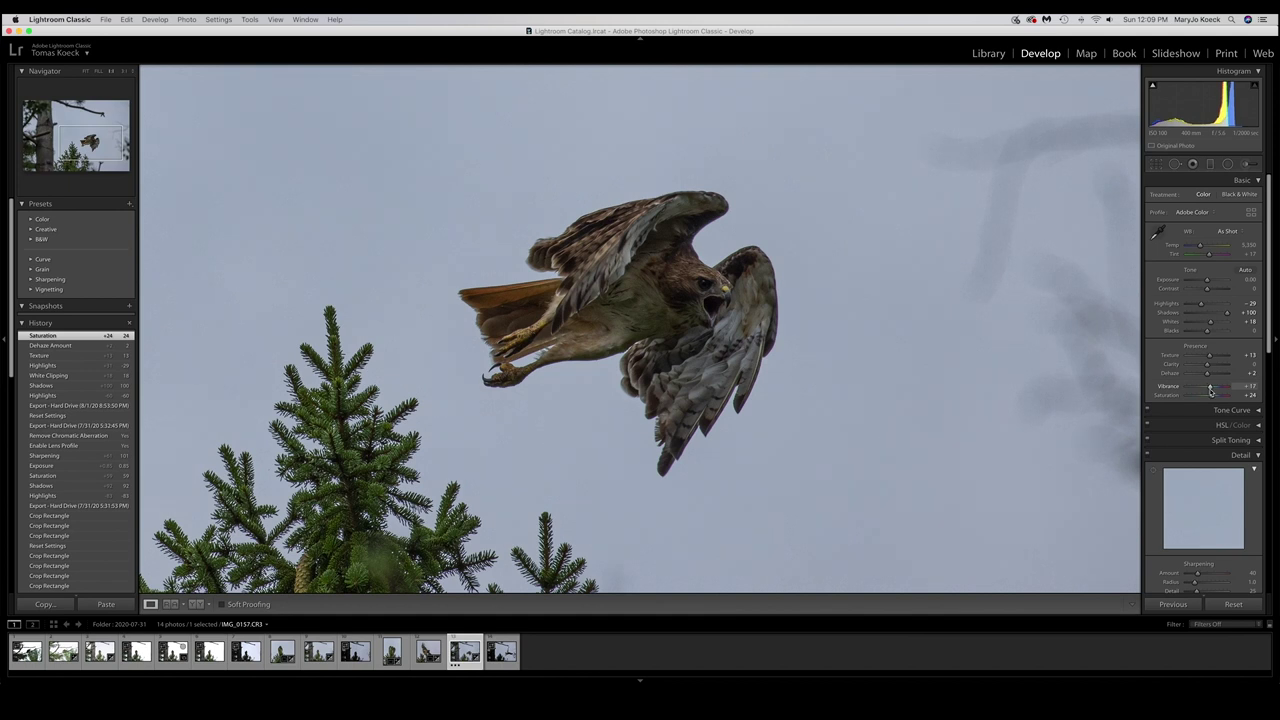
left_click_drag(1212, 392, 1212, 392)
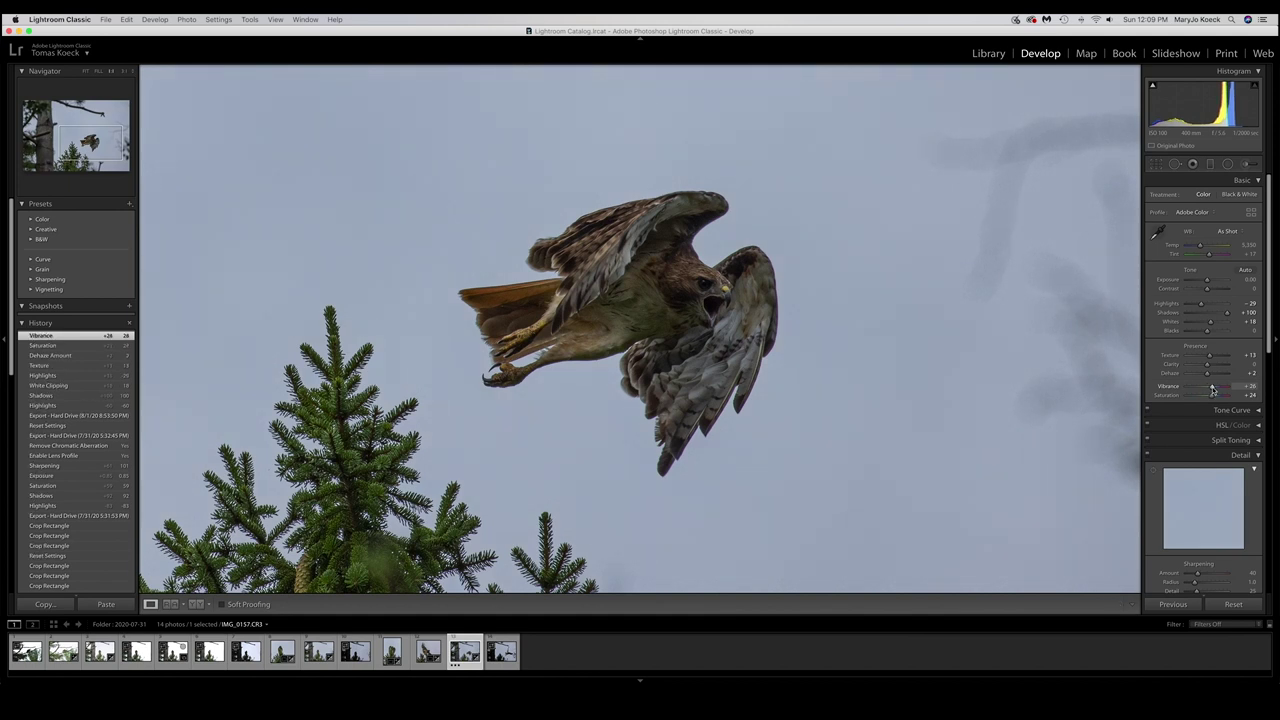
left_click_drag(1212, 390, 1210, 388)
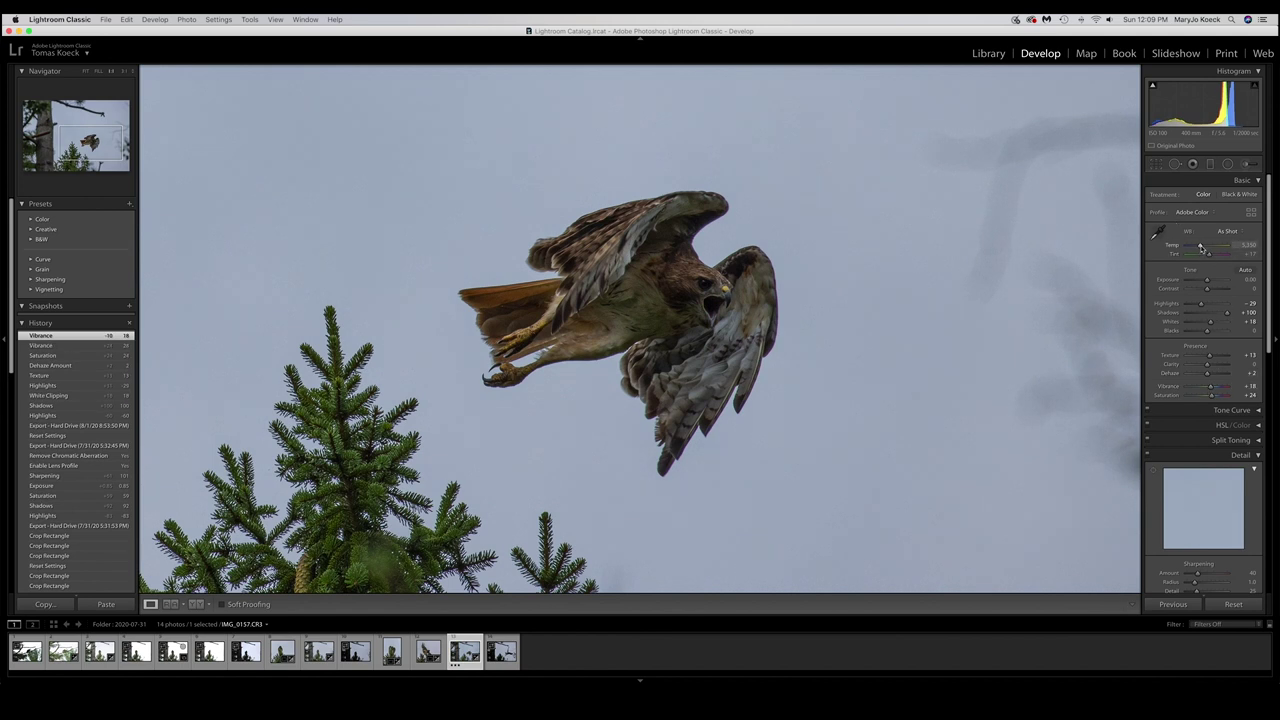
left_click_drag(1208, 248, 1211, 247)
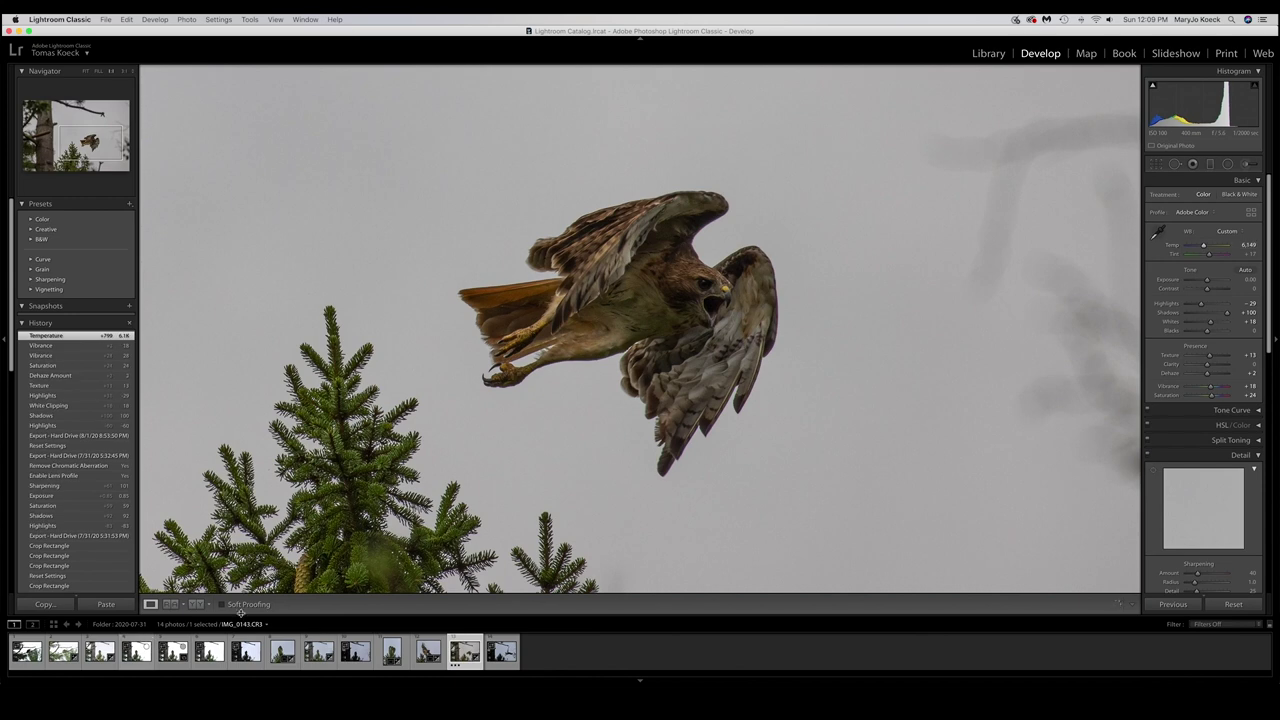
left_click(198, 604)
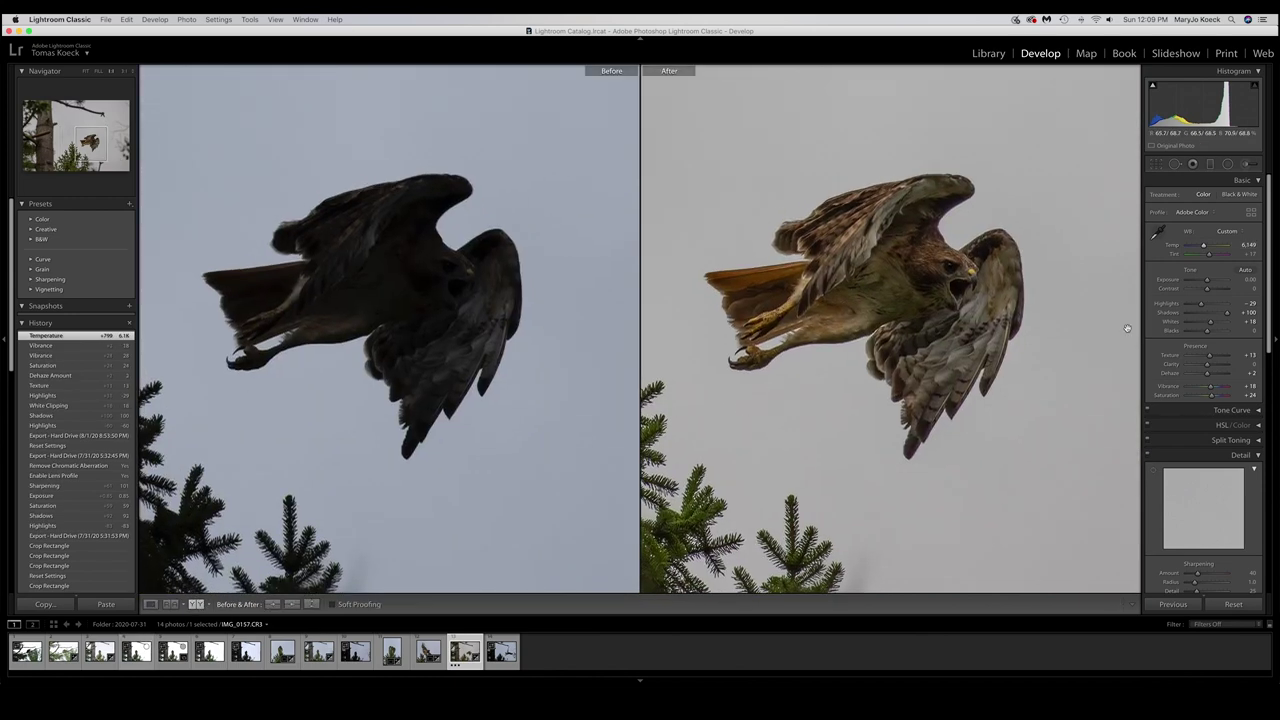
Step: Brighten Exposure to +0.40 in the Basic panel
left_click_drag(1207, 284, 1209, 288)
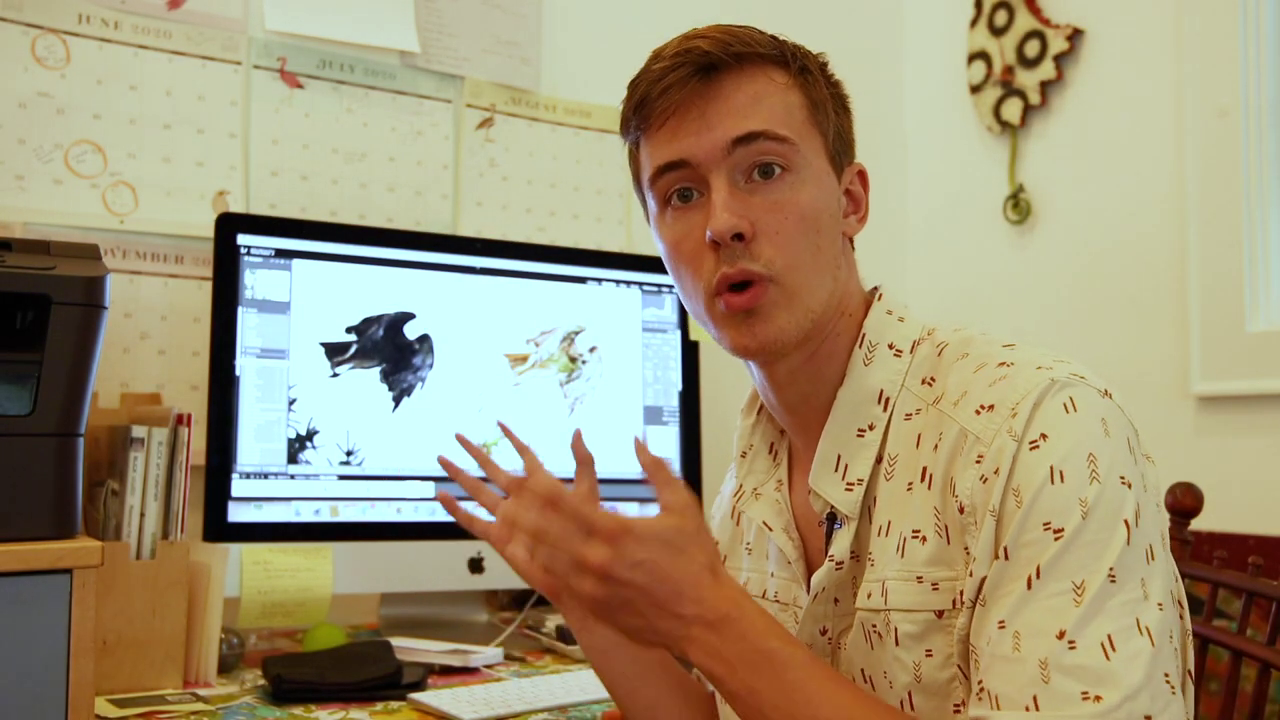
scroll(1246, 403, "down", 3)
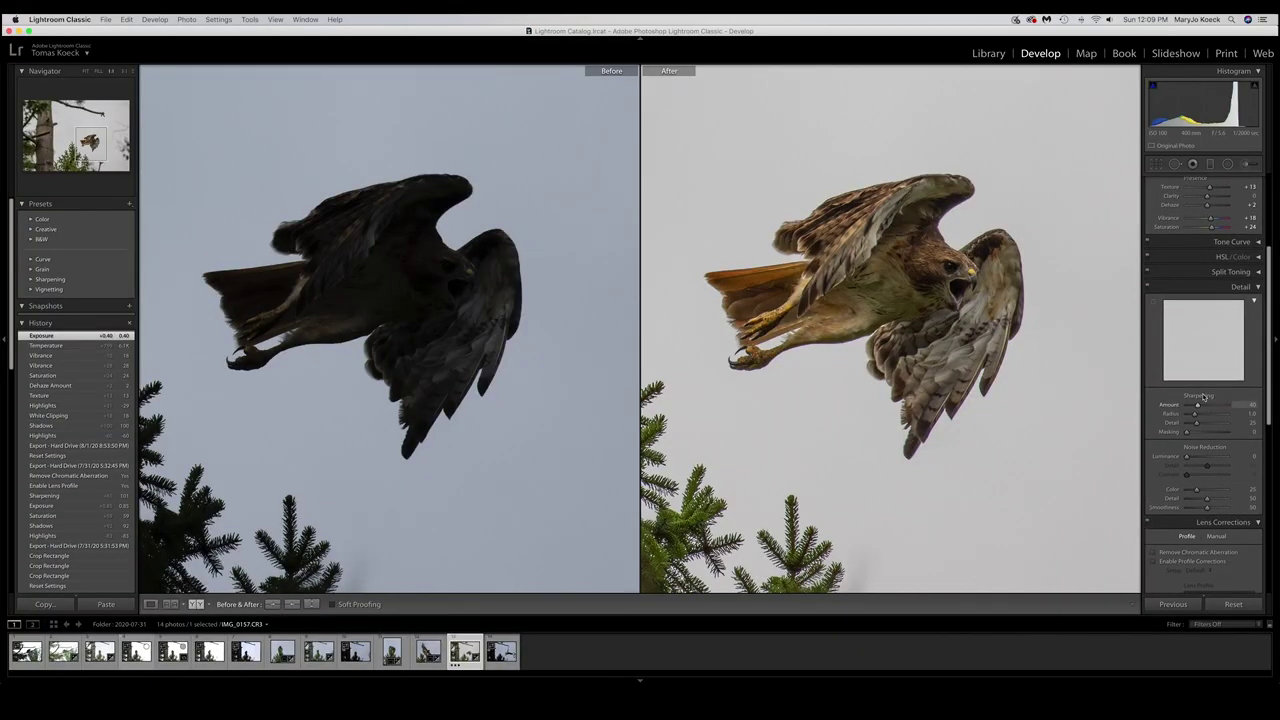
Step: View the hawk's head at 1:1 and bring the Detail sharpening controls into view
left_click(941, 303)
left_click_drag(1000, 294, 951, 349)
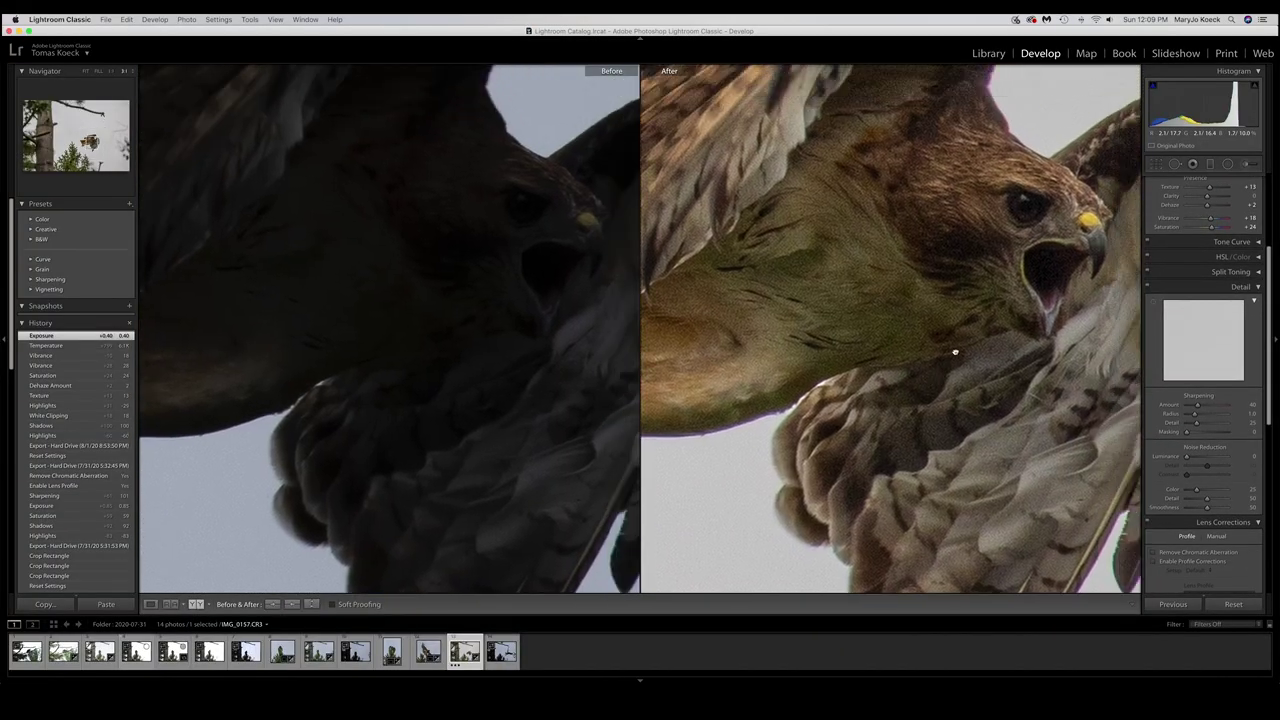
left_click_drag(1051, 358, 1011, 388)
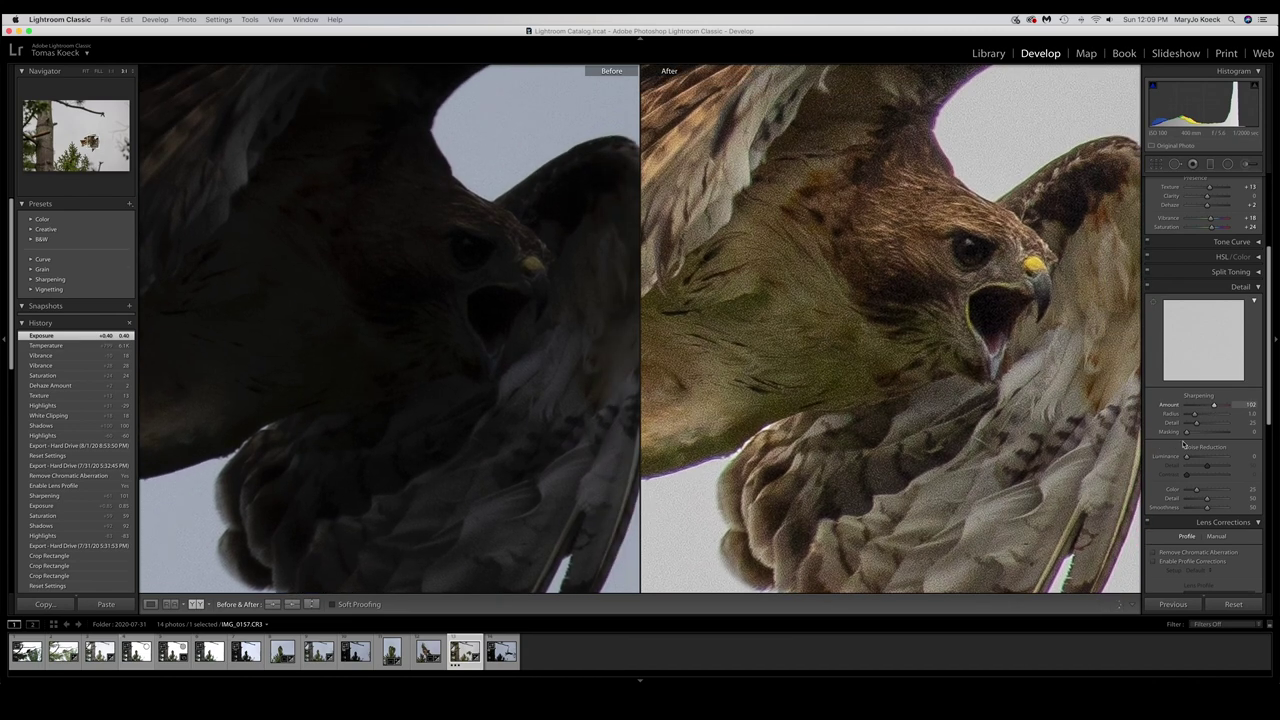
scroll(1205, 468, "down", 4)
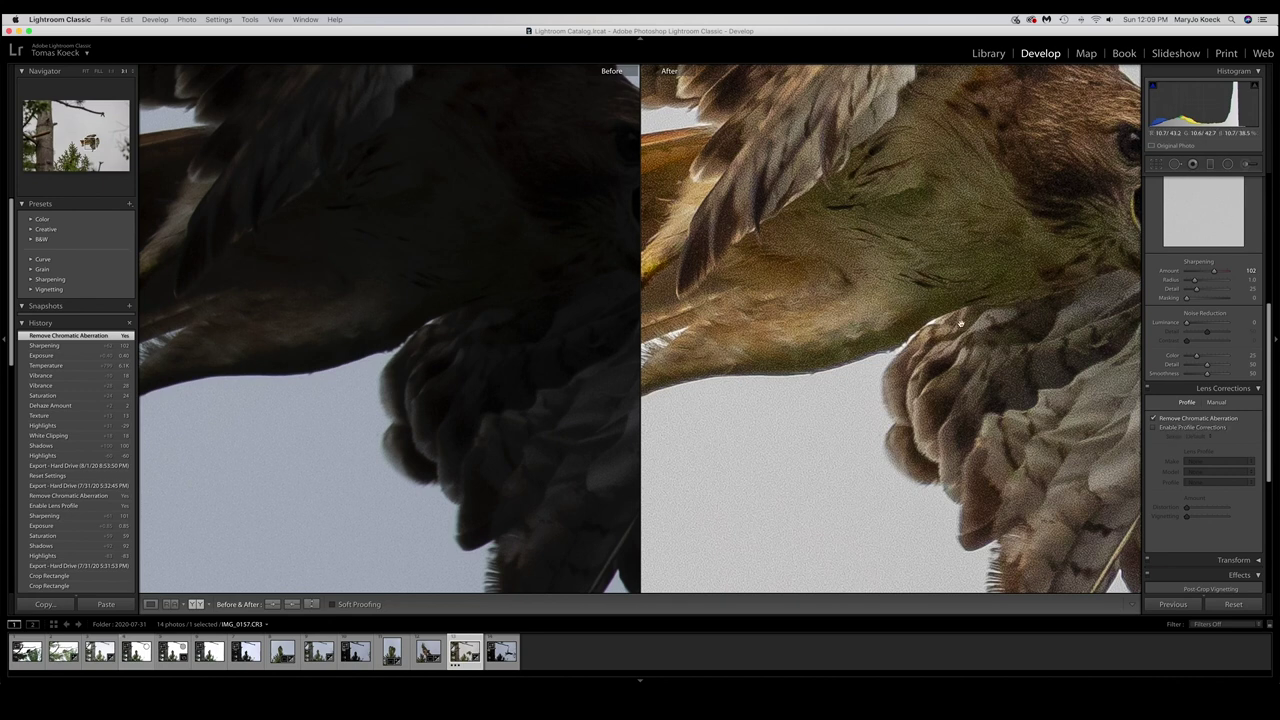
Step: Try Defringe Purple Amount 20, reset it to 0, and enable the Canon lens profile correction
left_click(1217, 403)
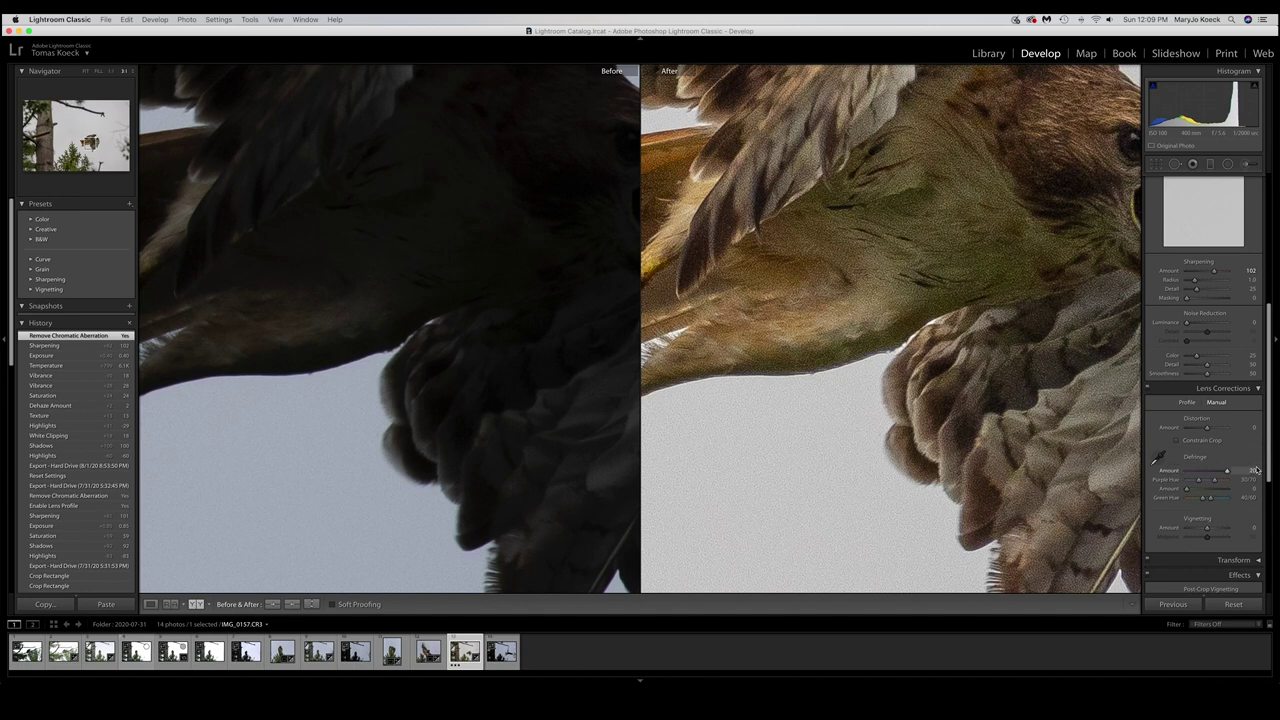
left_click_drag(1255, 470, 1252, 470)
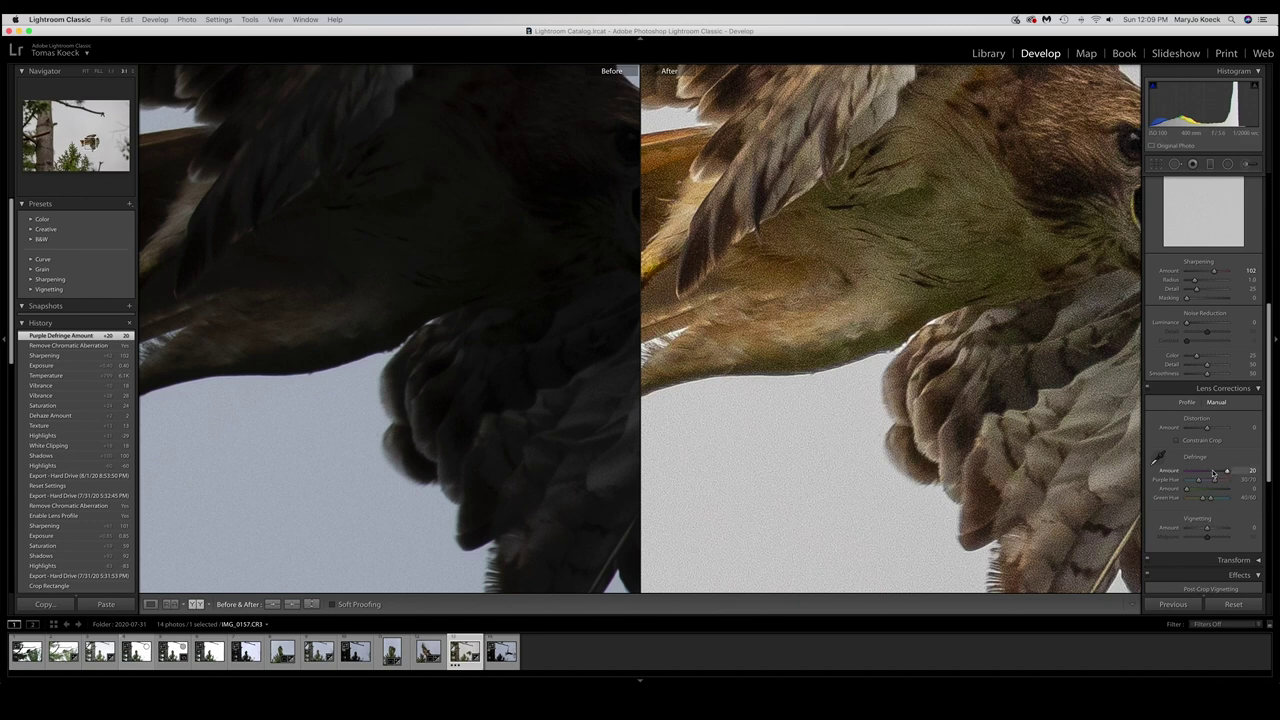
double_click(1192, 479)
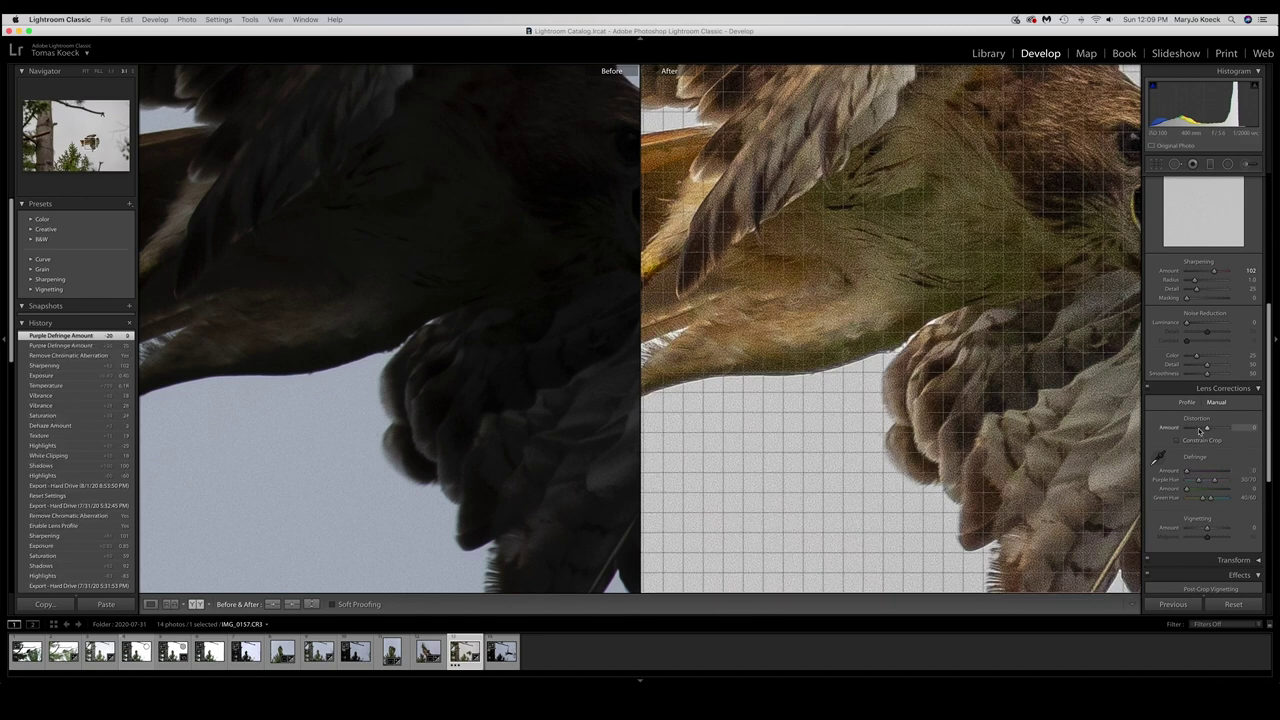
left_click(1187, 402)
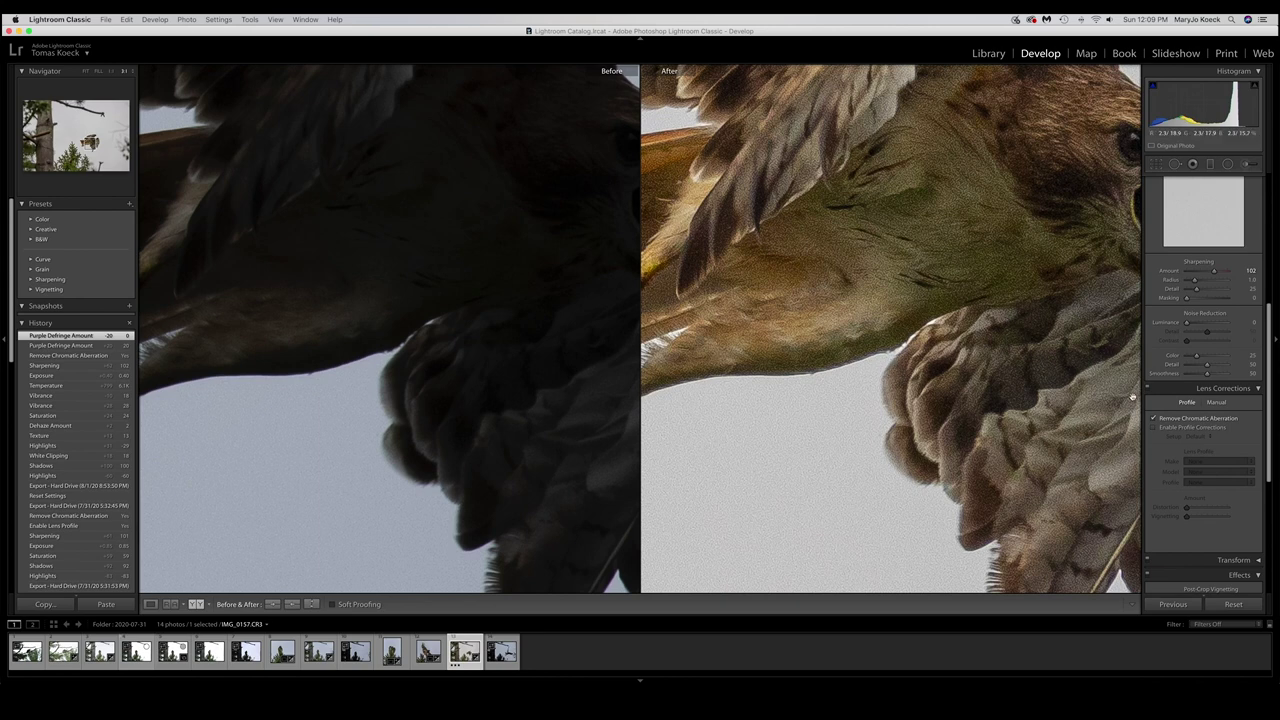
left_click(1154, 427)
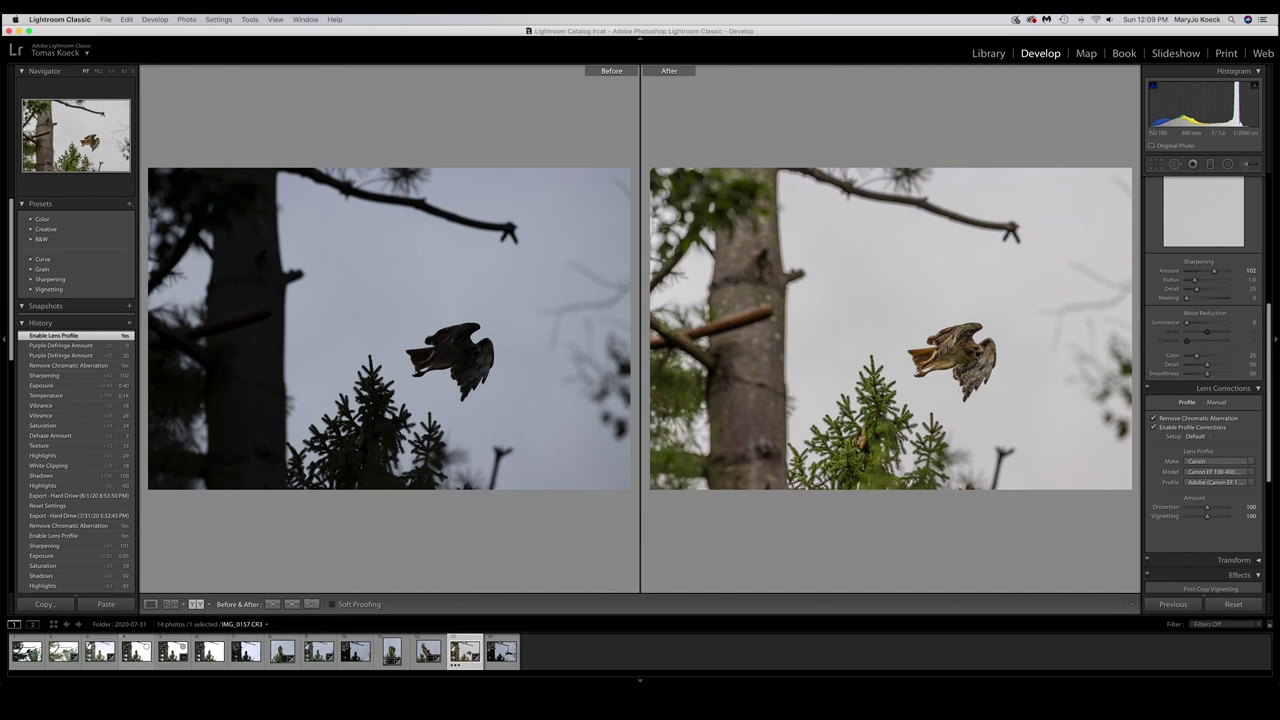
Step: Crop tightly around the hawk, keeping the pine treetops in the lower left, and apply it
left_click(250, 19)
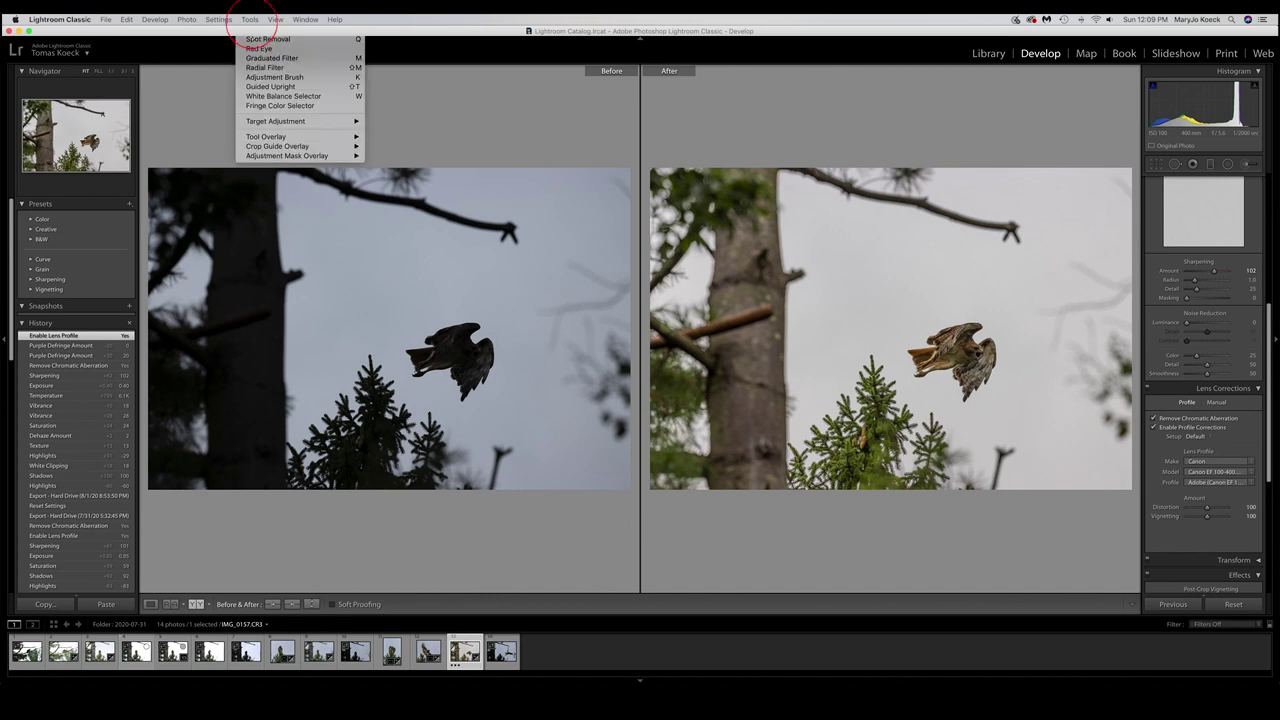
left_click(251, 39)
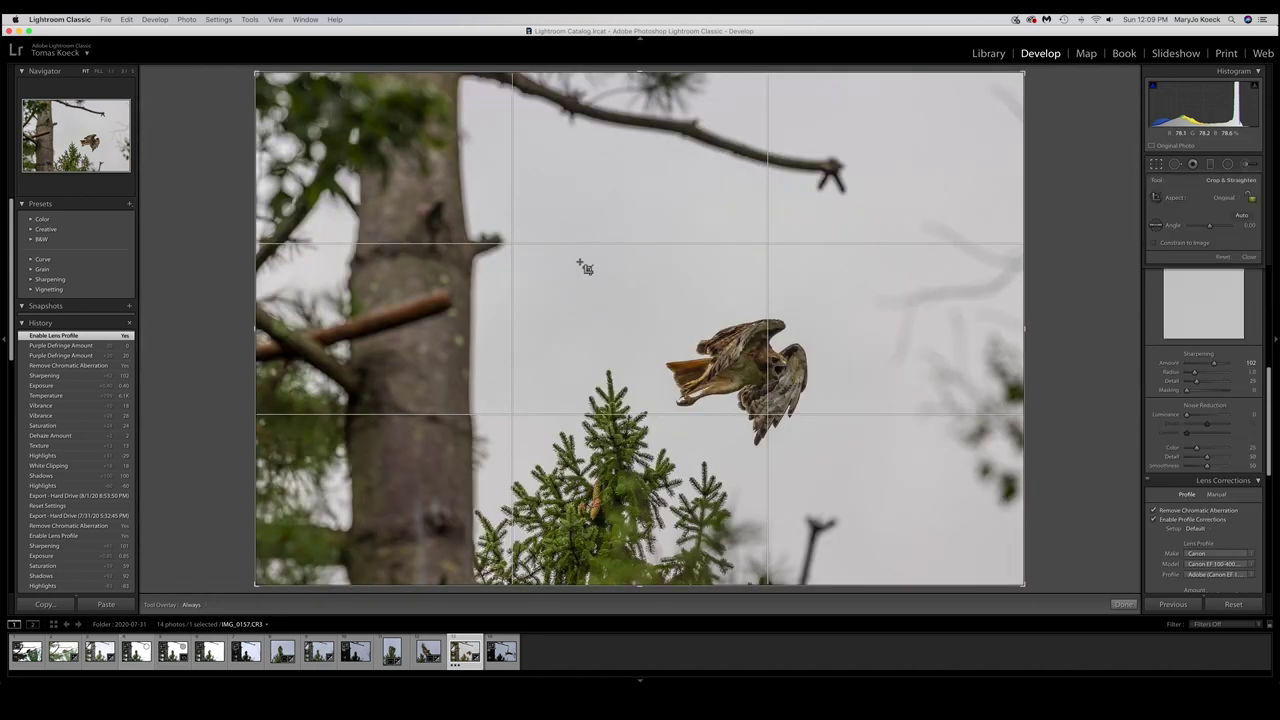
left_click_drag(532, 236, 901, 514)
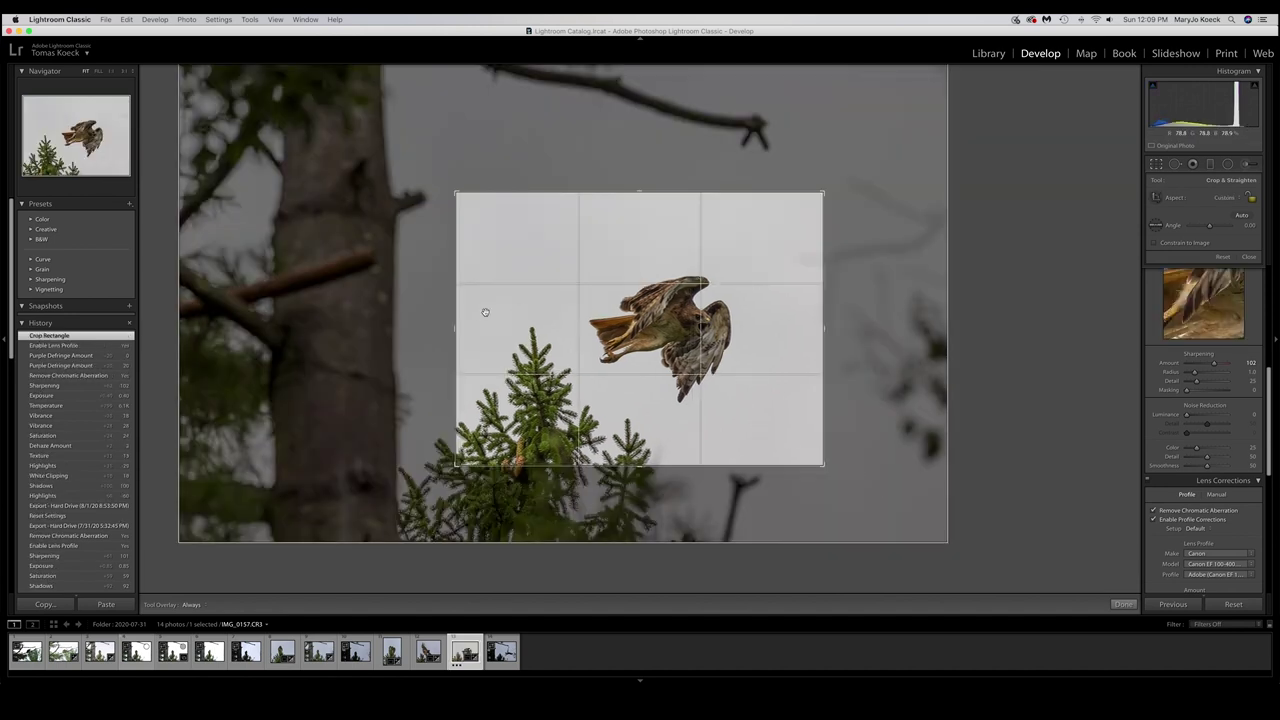
left_click_drag(458, 330, 474, 329)
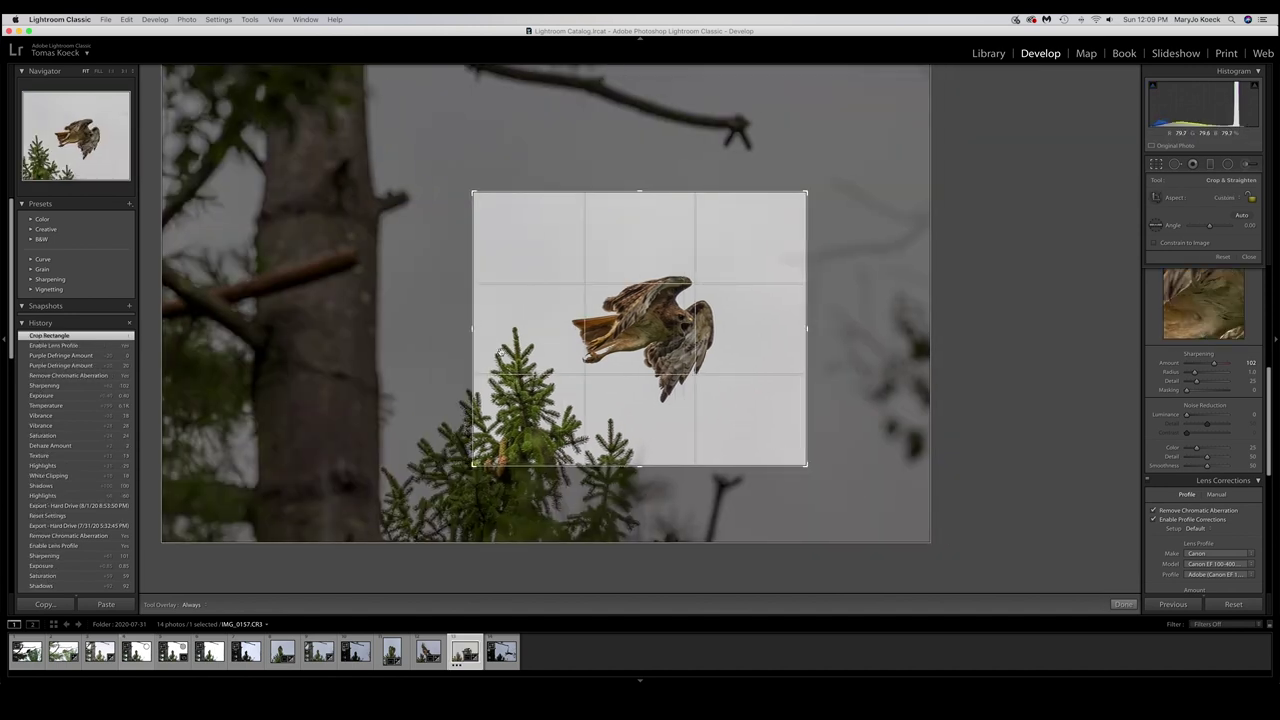
left_click_drag(627, 466, 626, 477)
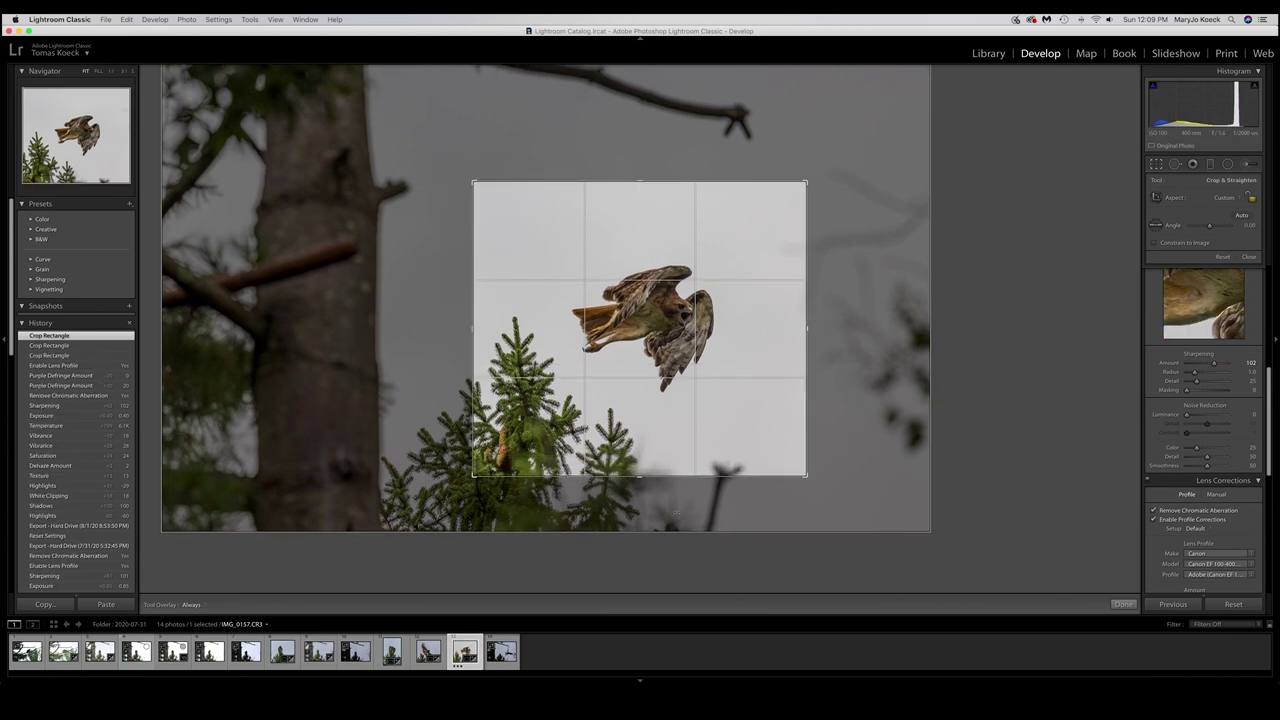
left_click_drag(629, 477, 635, 469)
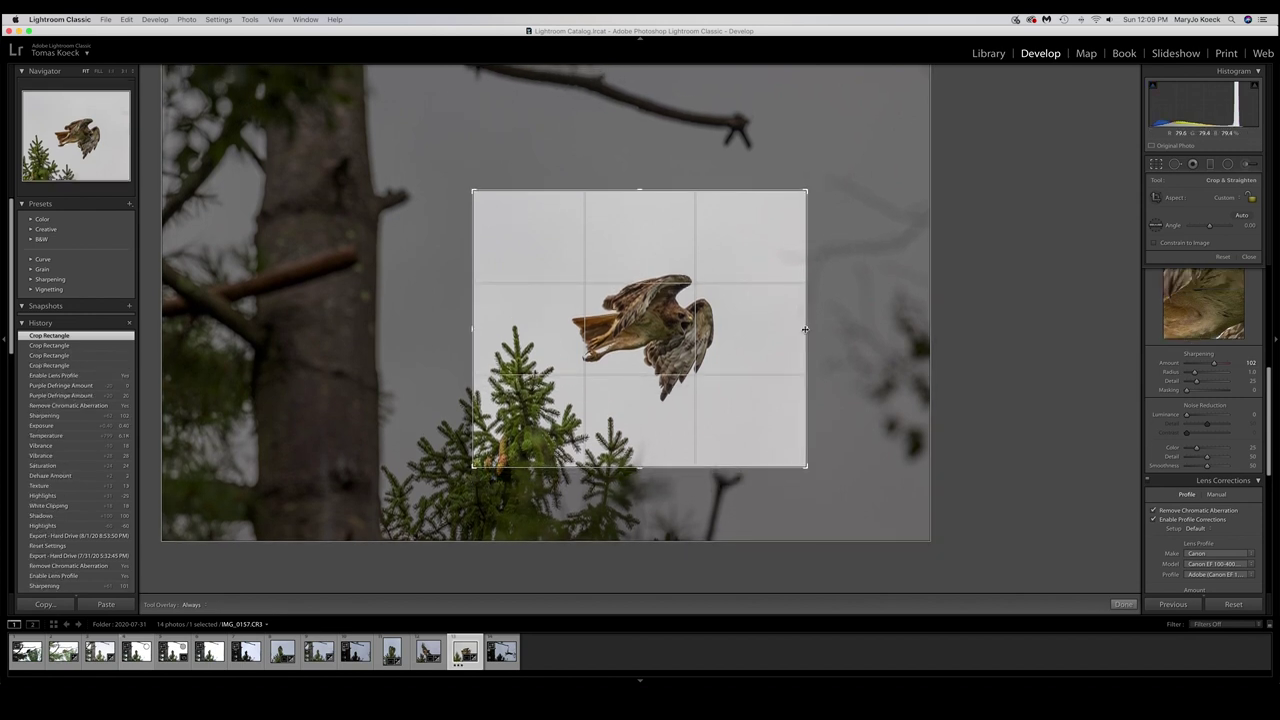
left_click_drag(472, 330, 490, 330)
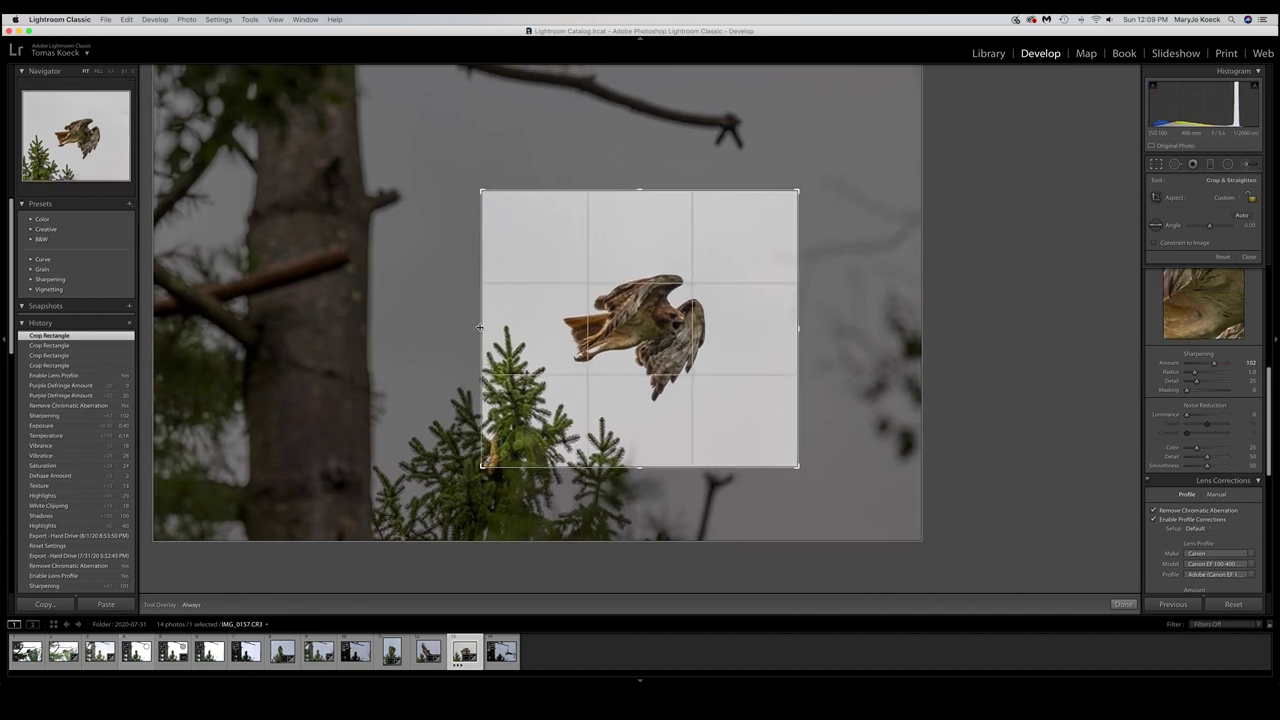
key("Return")
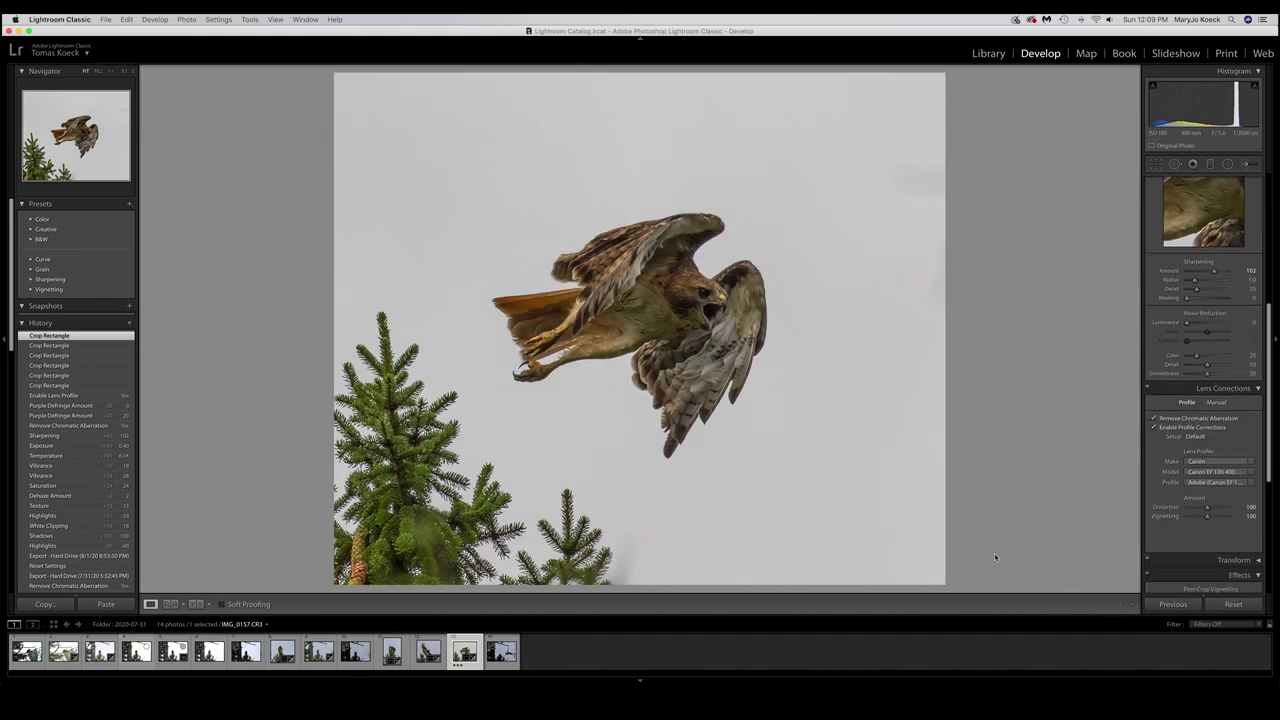
Step: Show the cropped, brightened hawk beside the dark original in Before & After view
left_click(195, 604)
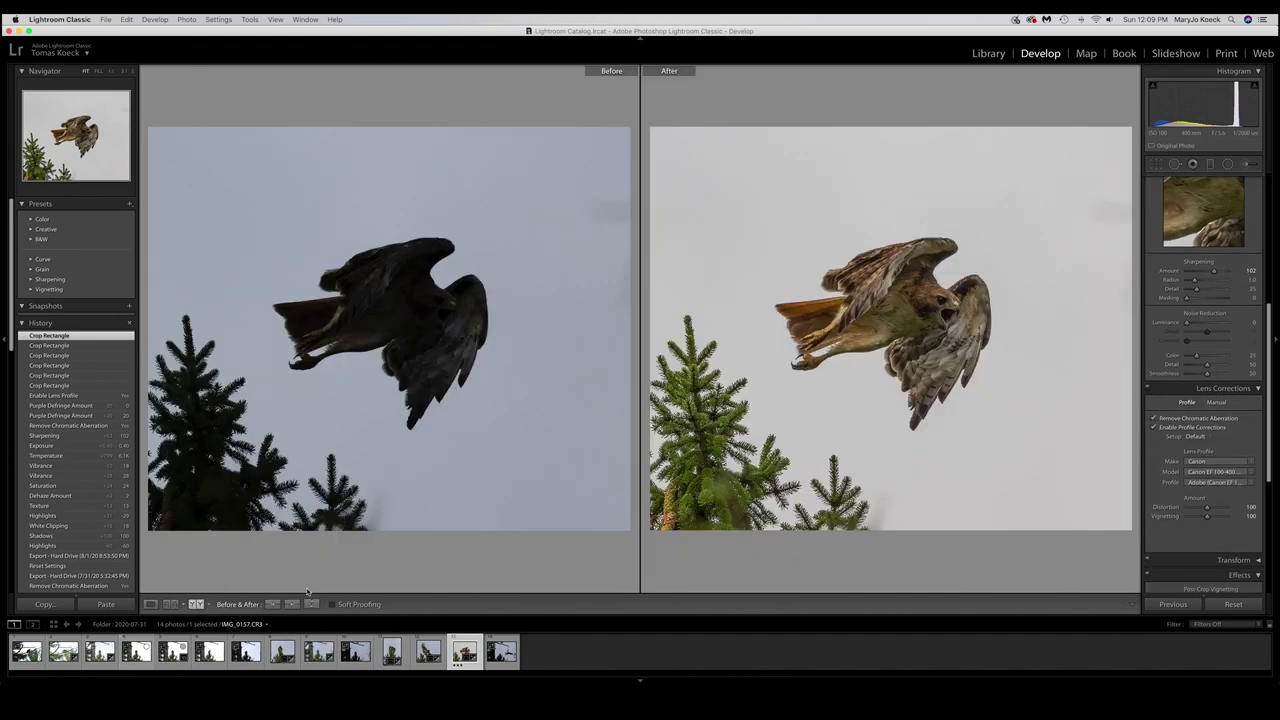